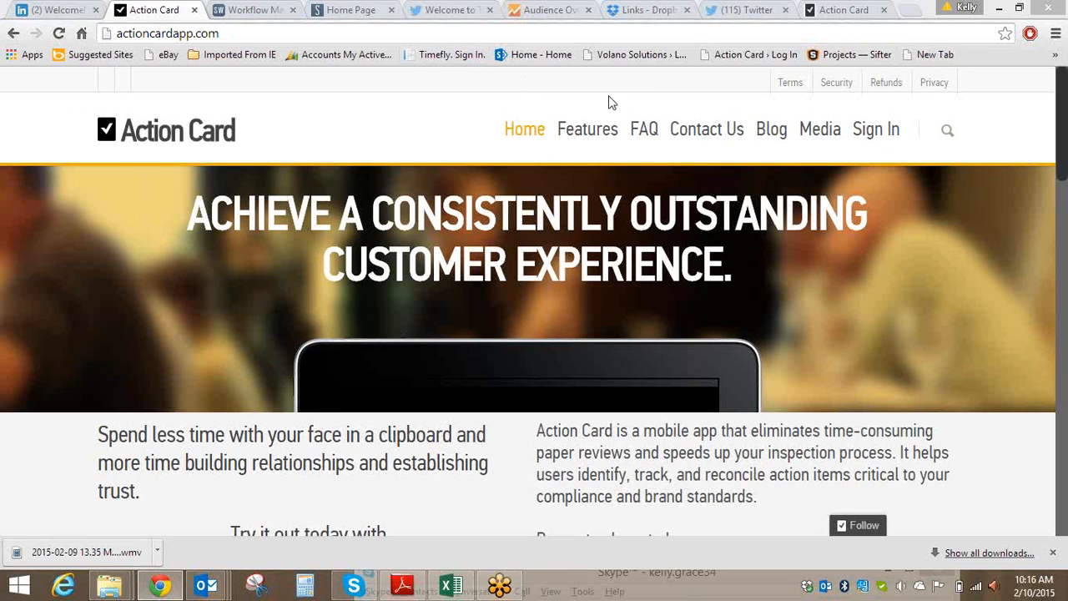
Sign in with the prefilled credentials and continue into the IFA Demo company as the sixth listed user
{"action": "left_click", "coordinate": [864, 130]}
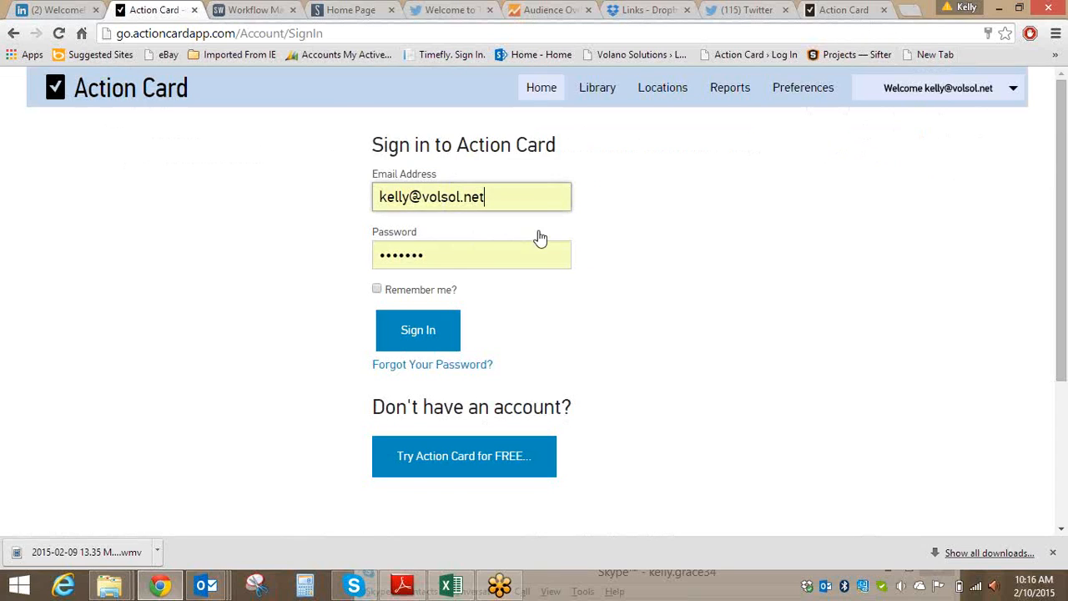
{"action": "left_click", "coordinate": [425, 329]}
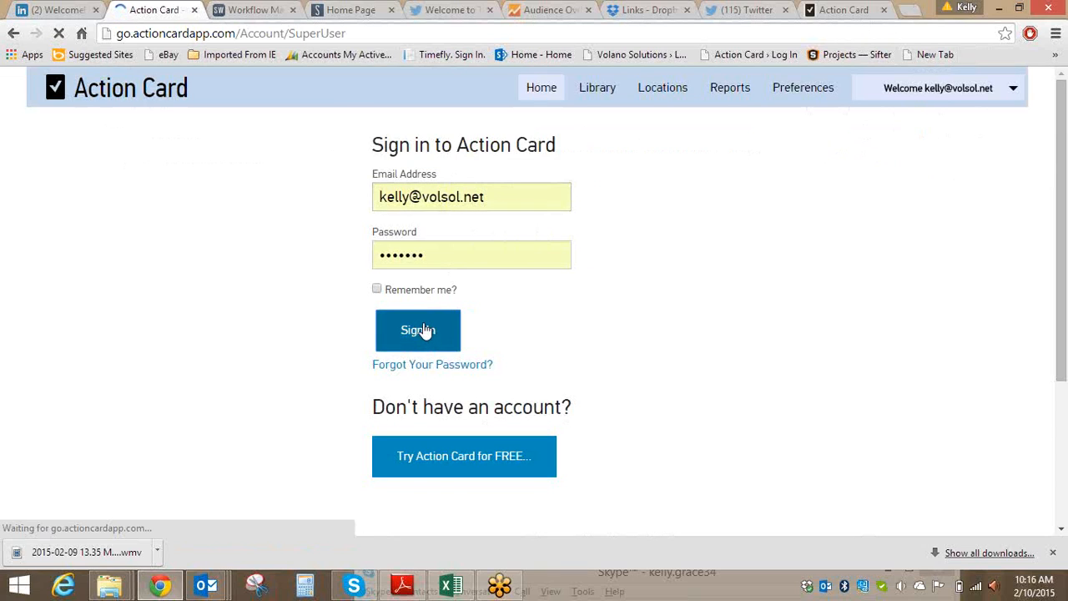
{"action": "left_click", "coordinate": [493, 242]}
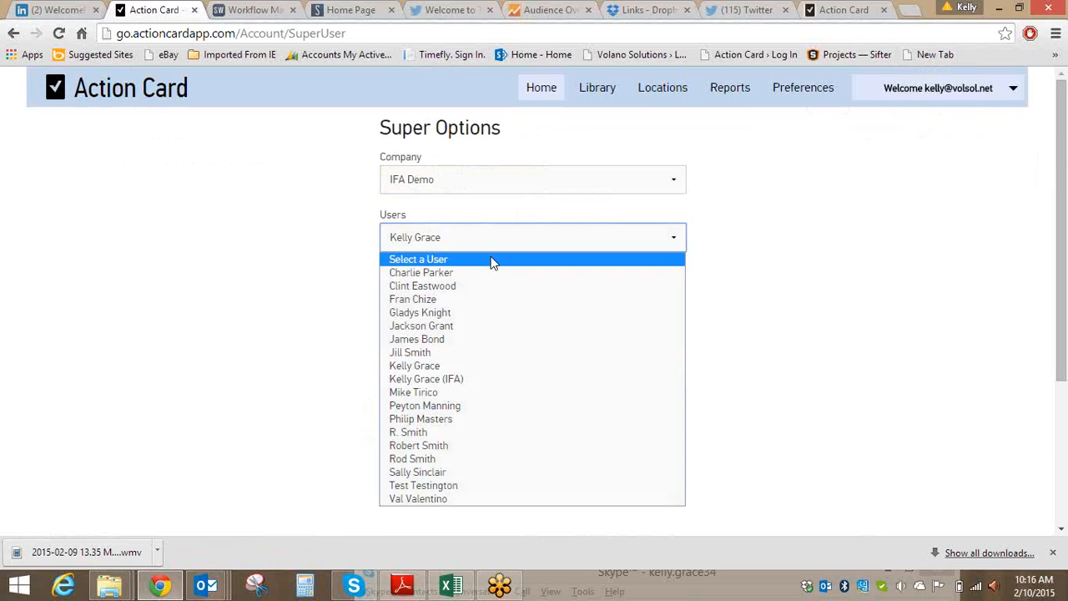
{"action": "left_click", "coordinate": [459, 338]}
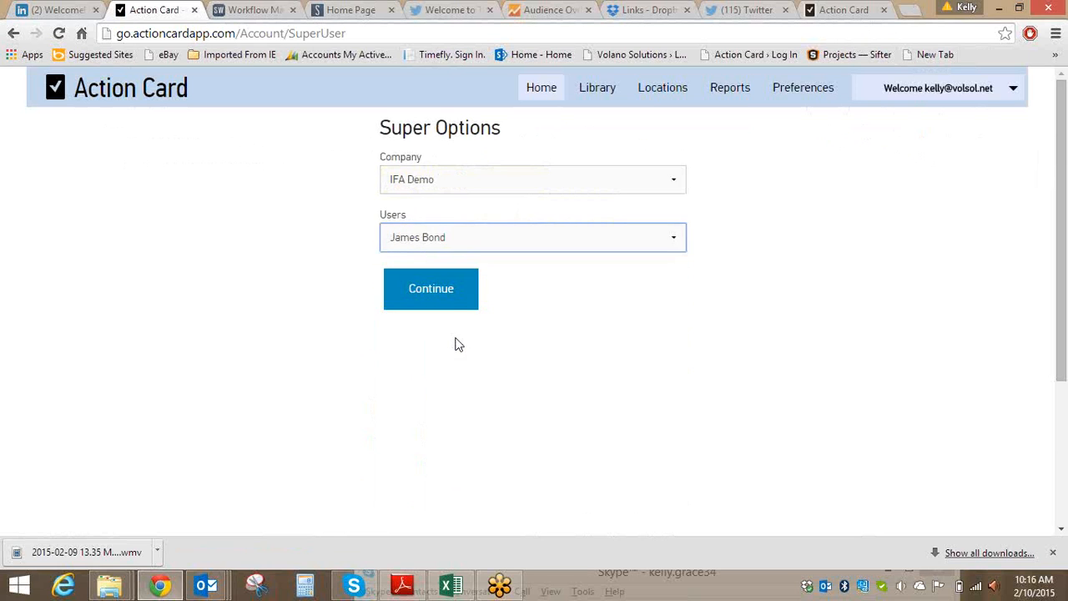
{"action": "left_click", "coordinate": [434, 299]}
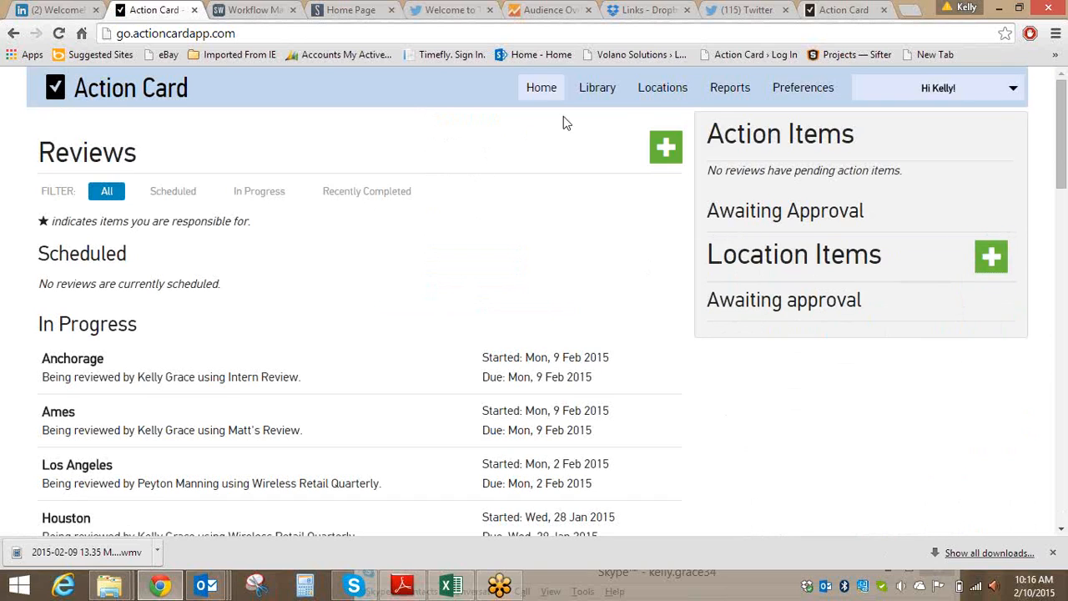
Open the Team preferences and bring up a blank Person Details form for a new person
{"action": "left_click", "coordinate": [807, 88]}
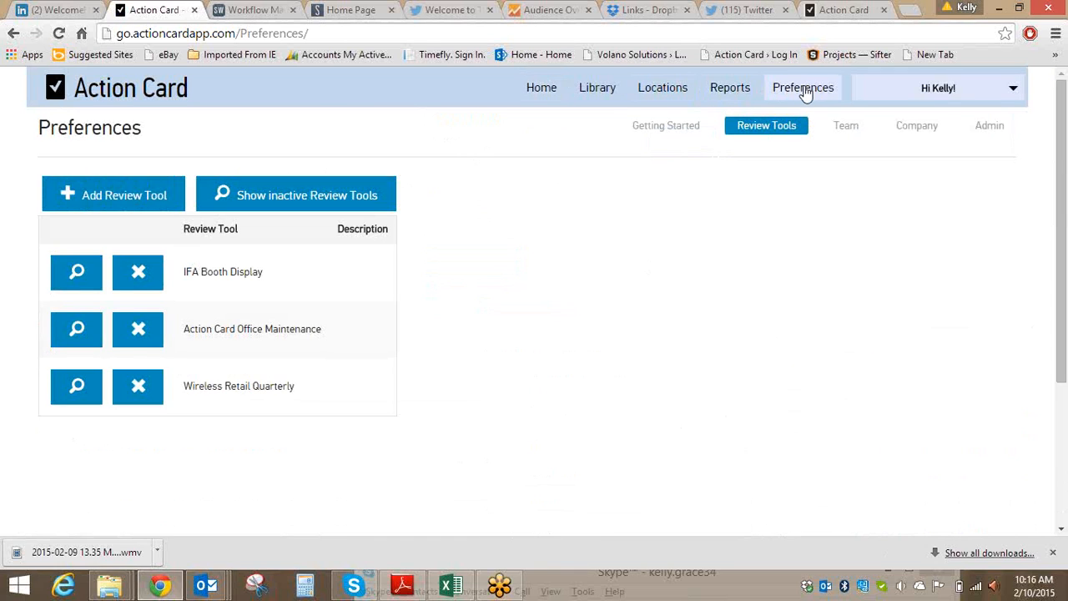
{"action": "left_click", "coordinate": [847, 127]}
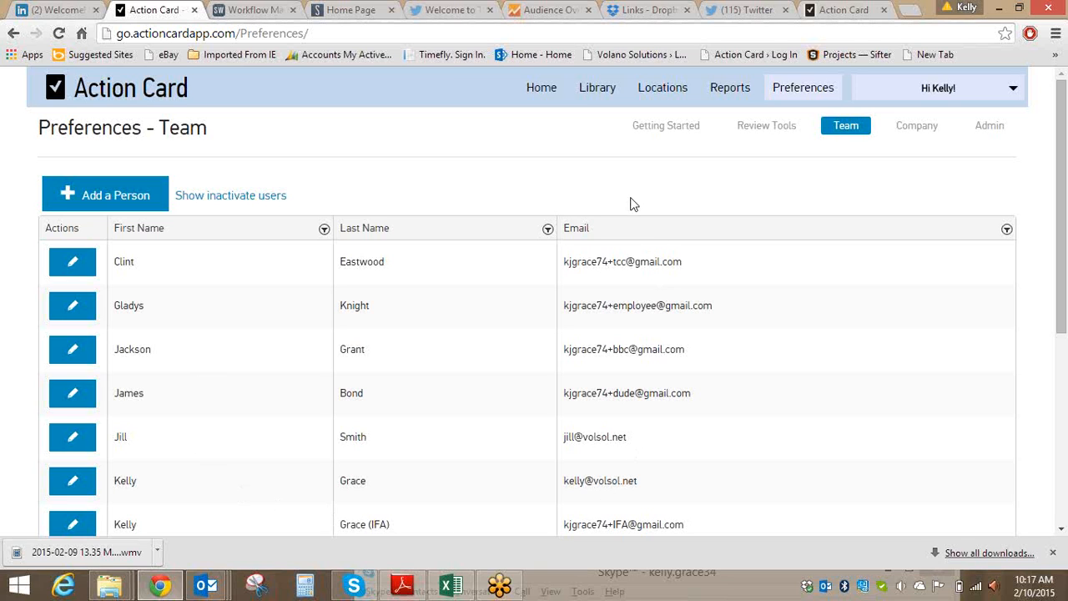
{"action": "left_click", "coordinate": [117, 197]}
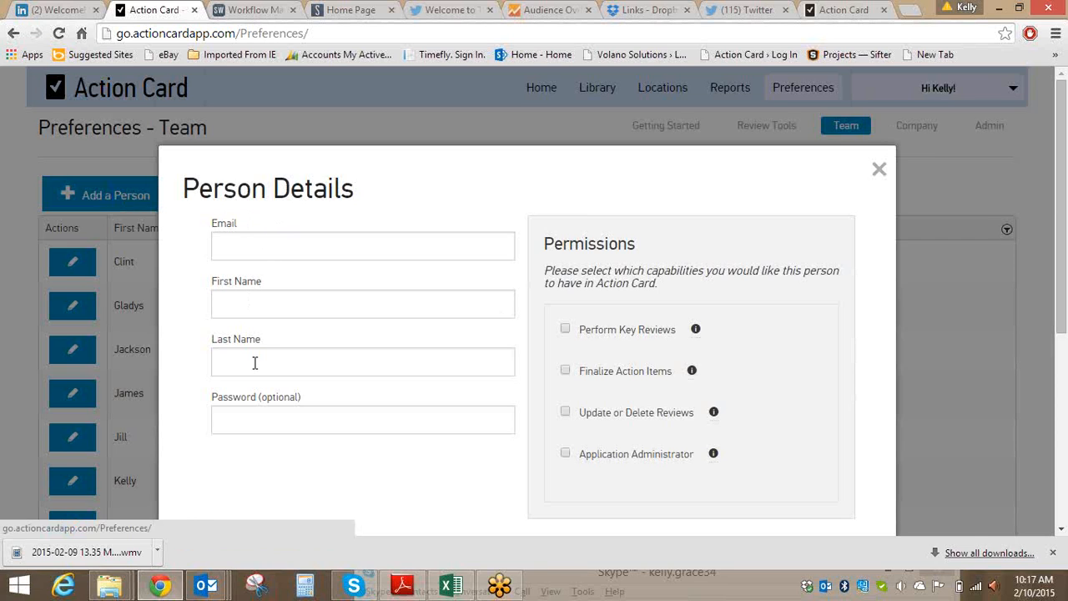
{"action": "scroll", "coordinate": [254, 362], "scroll_direction": "down", "scroll_amount": 2}
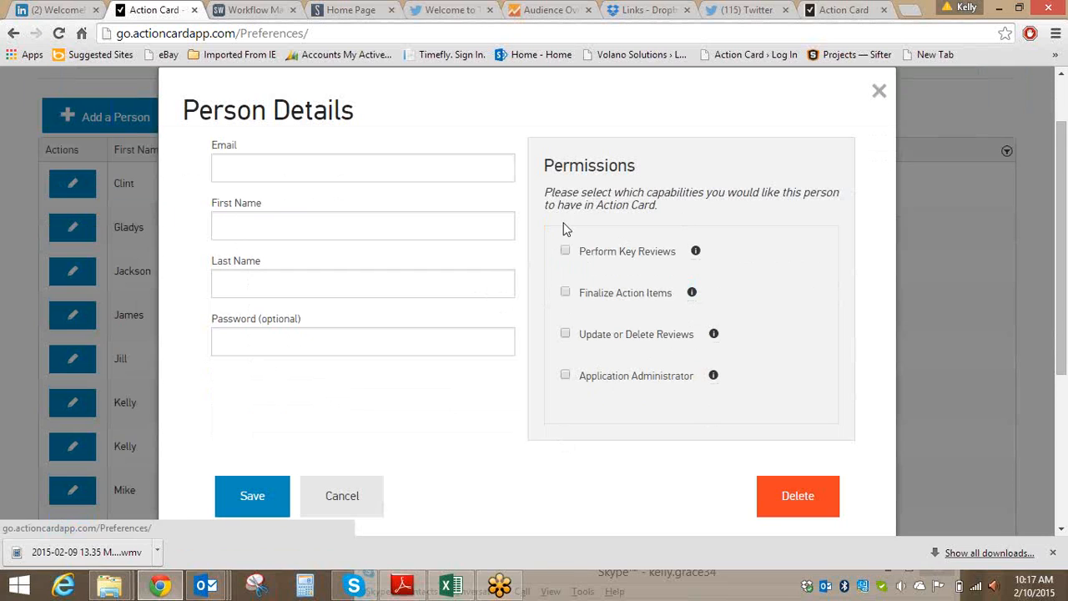
Try out the new person's permissions for key reviews, action items, updating or deleting reviews and application administration, and close the form without saving
{"action": "mouse_move", "coordinate": [697, 251]}
{"action": "left_click", "coordinate": [566, 250]}
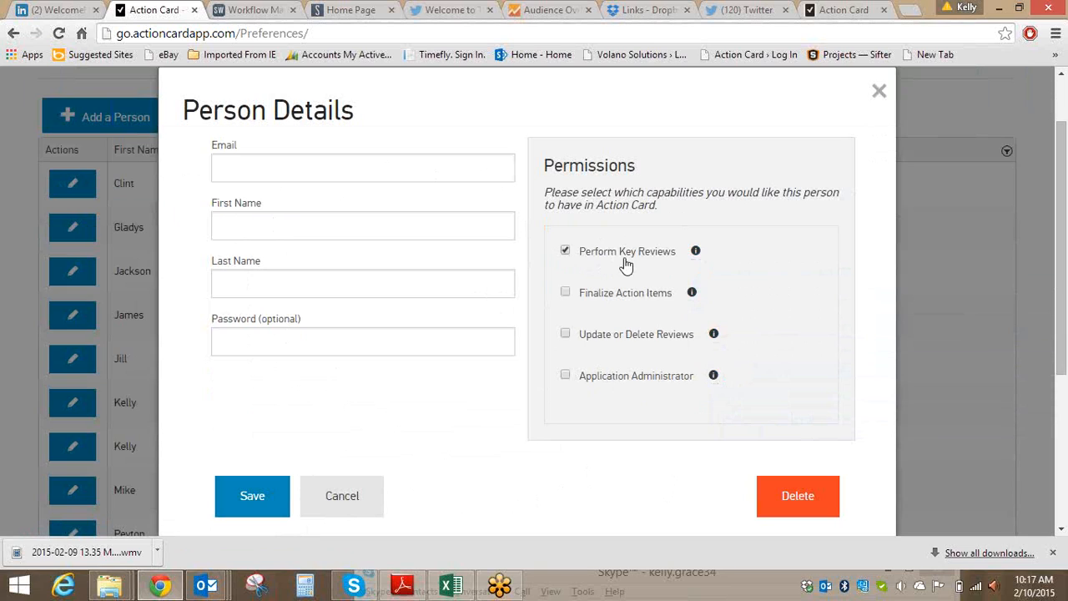
{"action": "left_click", "coordinate": [565, 292]}
{"action": "left_click", "coordinate": [564, 251]}
{"action": "left_click", "coordinate": [564, 250]}
{"action": "left_click", "coordinate": [565, 335]}
{"action": "left_click", "coordinate": [565, 377]}
{"action": "left_click", "coordinate": [880, 92]}
{"action": "scroll", "coordinate": [902, 374], "scroll_direction": "up", "scroll_amount": 1}
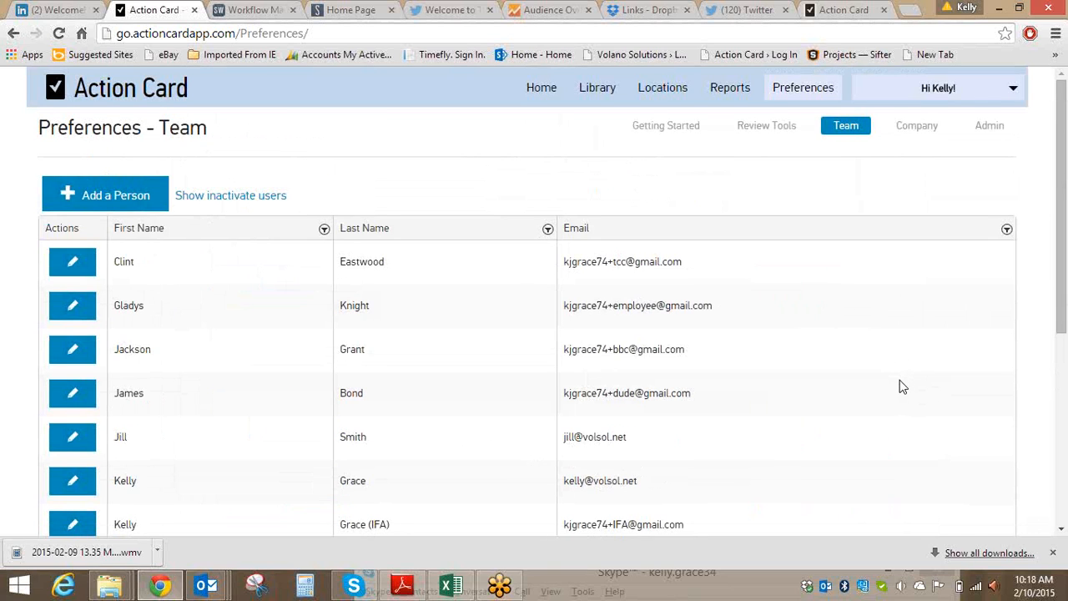
Open the Company preferences, view the new district form and its team choices for the Northeast region, and close it without saving
{"action": "left_click", "coordinate": [918, 127]}
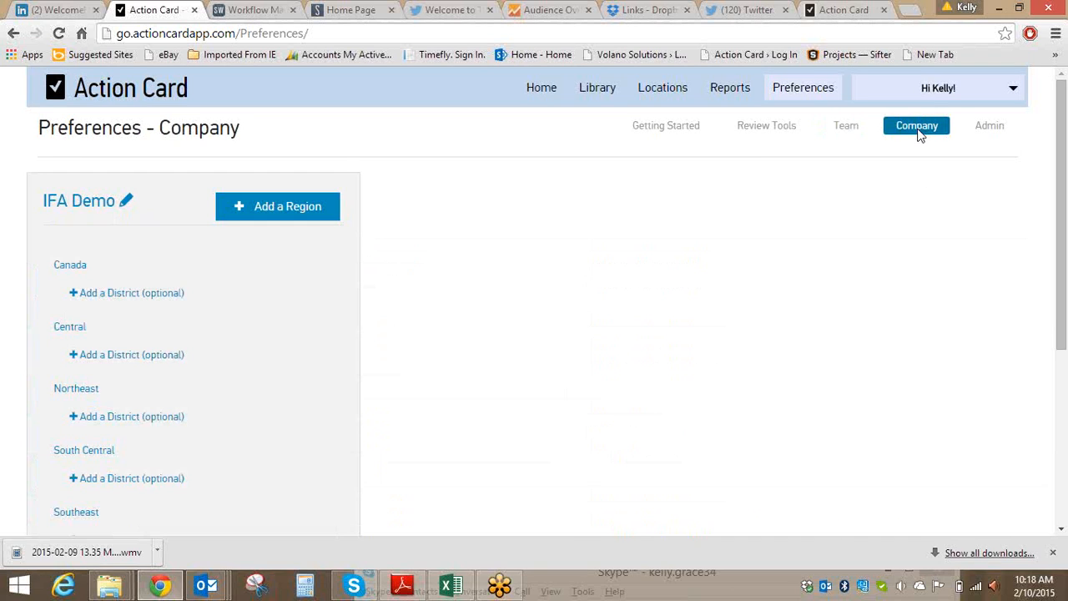
{"action": "scroll", "coordinate": [475, 295], "scroll_direction": "down", "scroll_amount": 1}
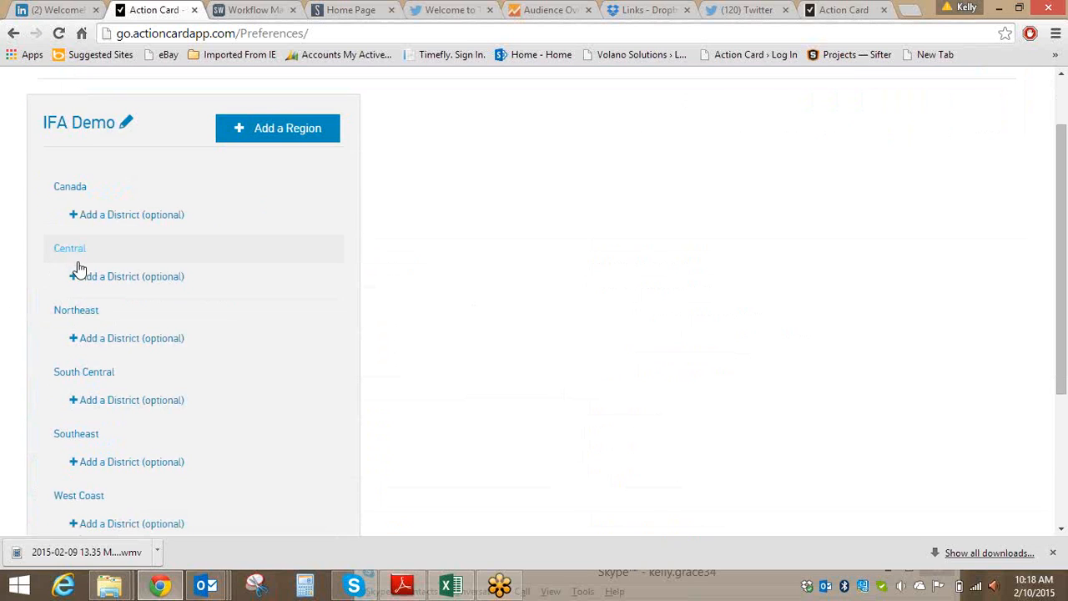
{"action": "left_click", "coordinate": [103, 340]}
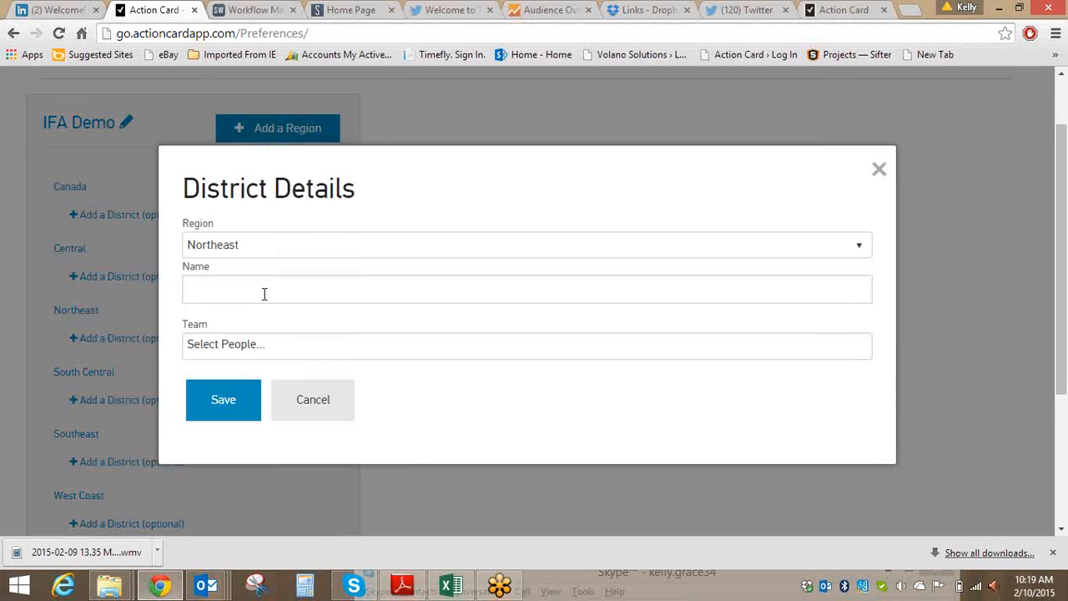
{"action": "left_click", "coordinate": [262, 347]}
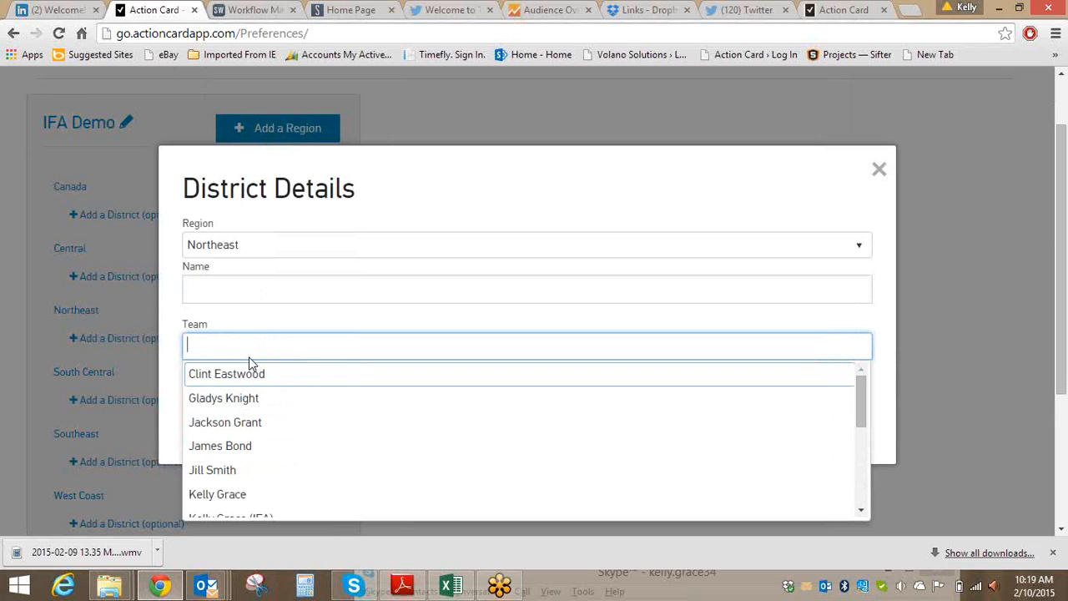
{"action": "left_click", "coordinate": [877, 172]}
{"action": "left_click", "coordinate": [877, 171]}
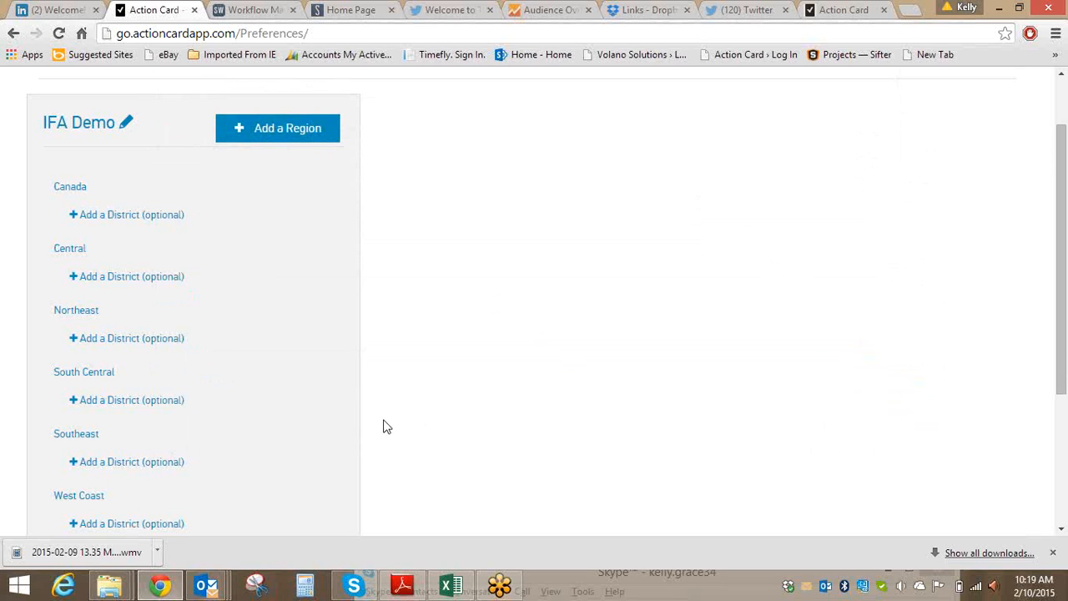
Show the Northeast region's locations and examine the region's name and assigned team without changing them
{"action": "left_click", "coordinate": [93, 315]}
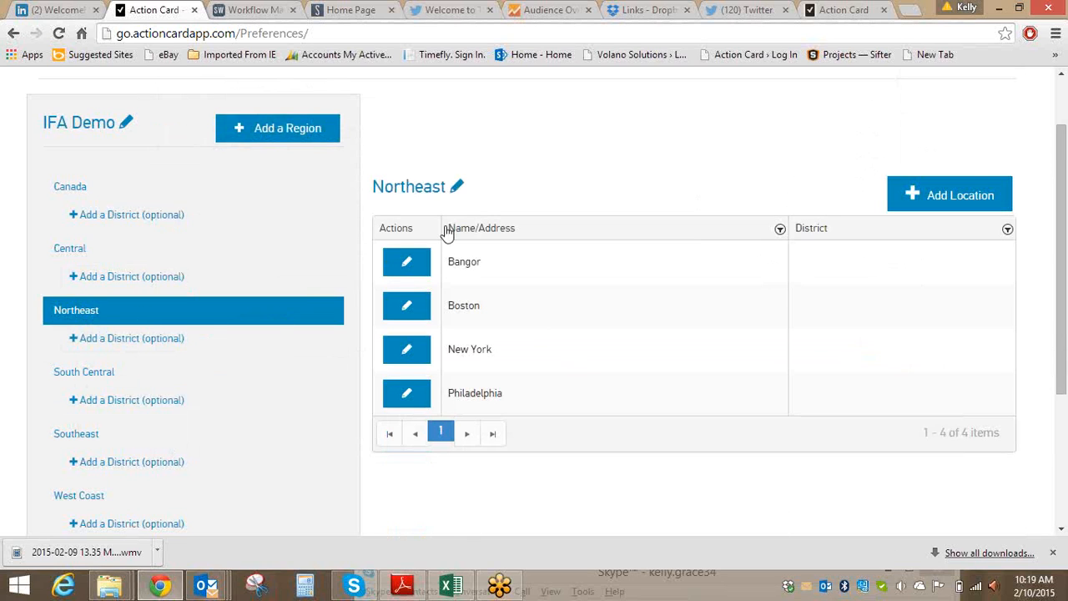
{"action": "left_click", "coordinate": [456, 188]}
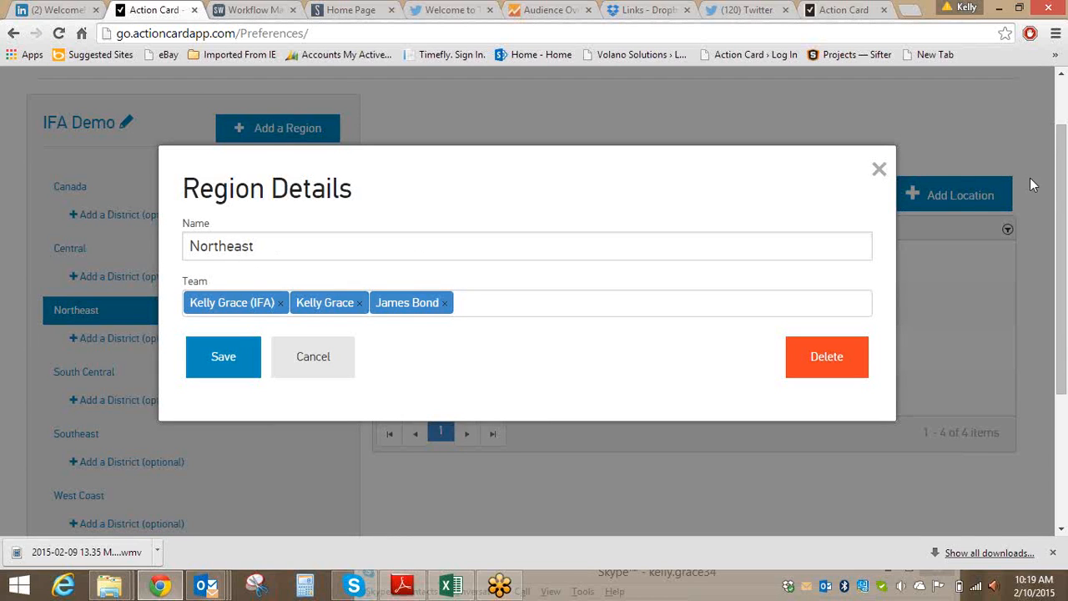
{"action": "left_click", "coordinate": [879, 170]}
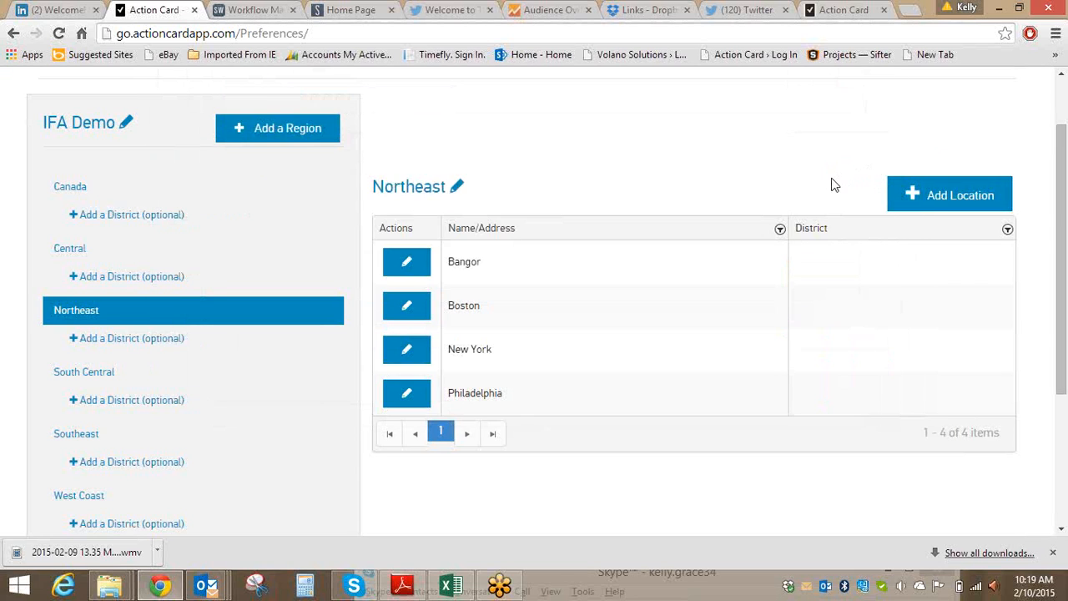
Examine the Philadelphia location's details, including the owner and team choices, and close them without saving
{"action": "left_click", "coordinate": [407, 396]}
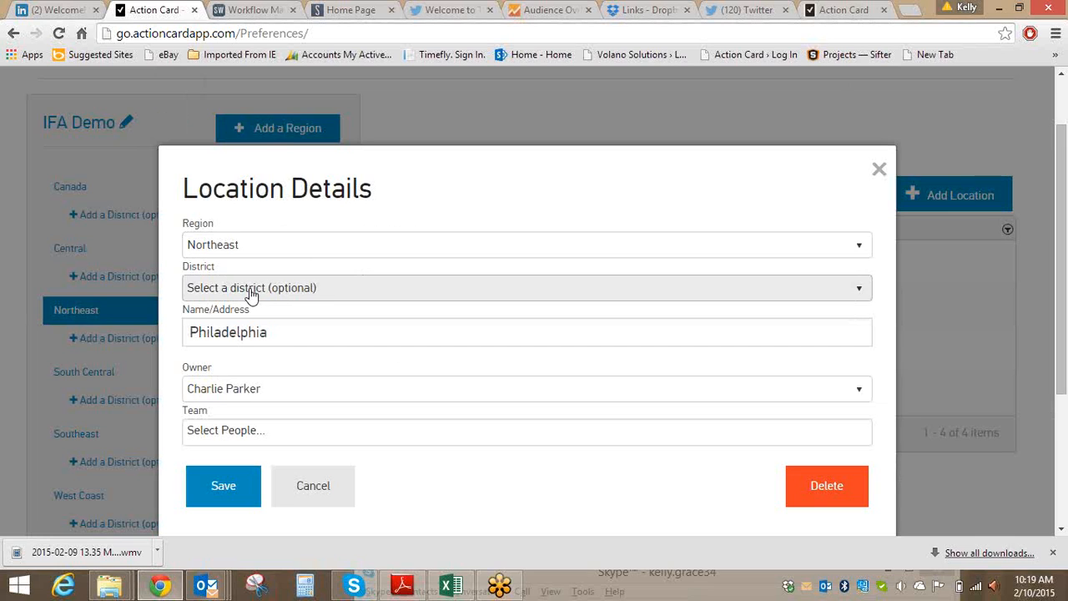
{"action": "left_click", "coordinate": [325, 398]}
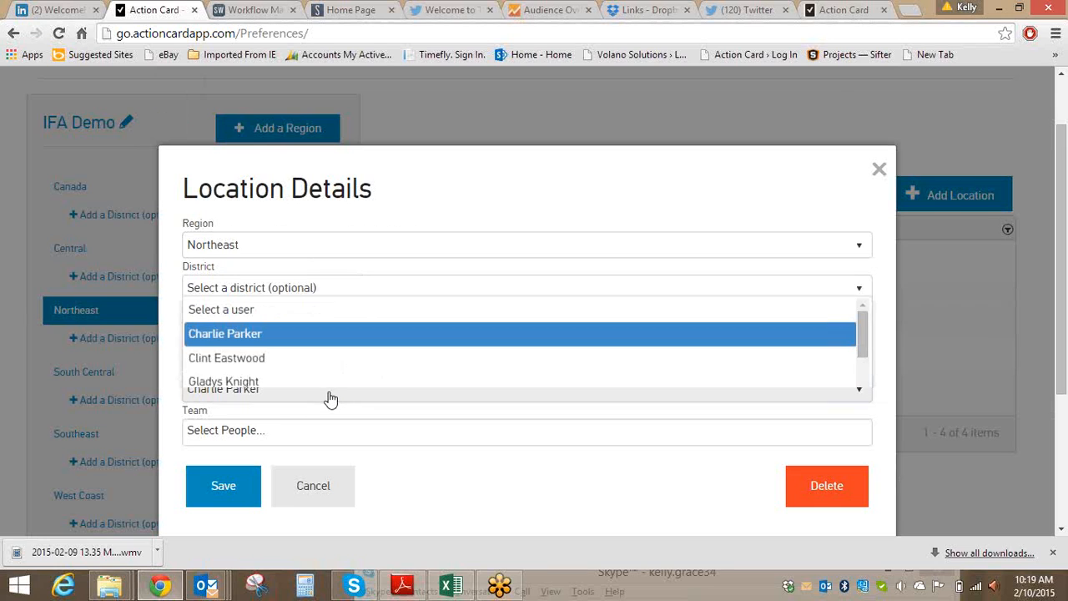
{"action": "left_click", "coordinate": [342, 415]}
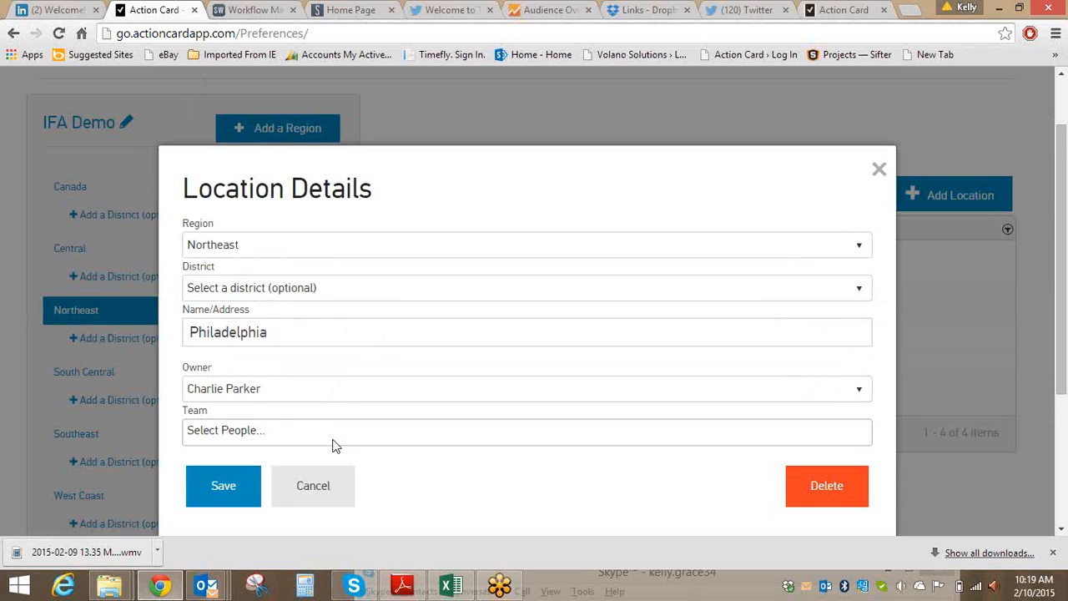
{"action": "left_click", "coordinate": [260, 437]}
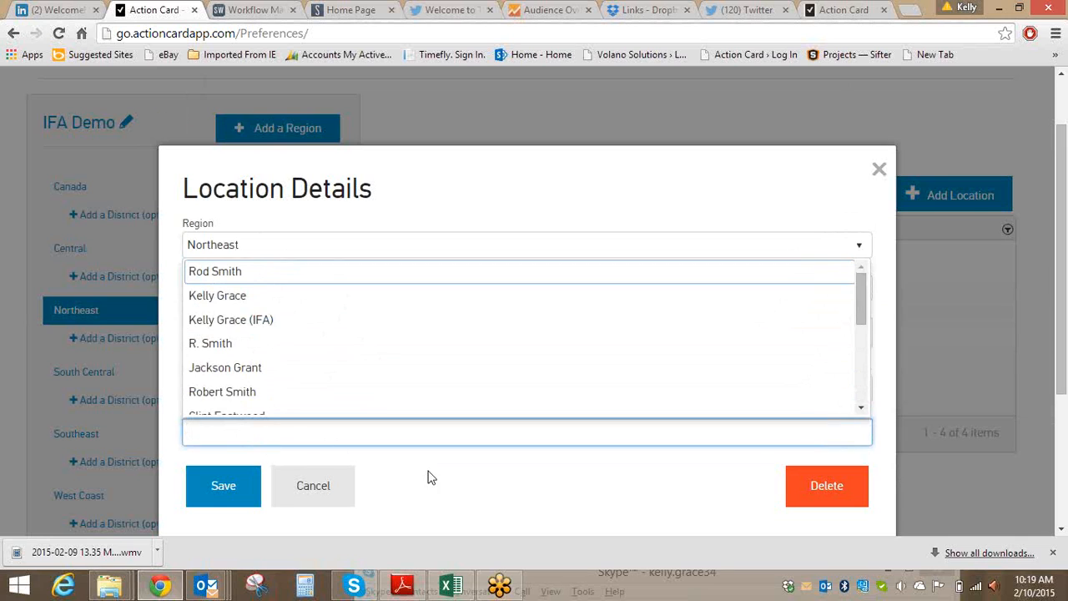
{"action": "left_click", "coordinate": [506, 480]}
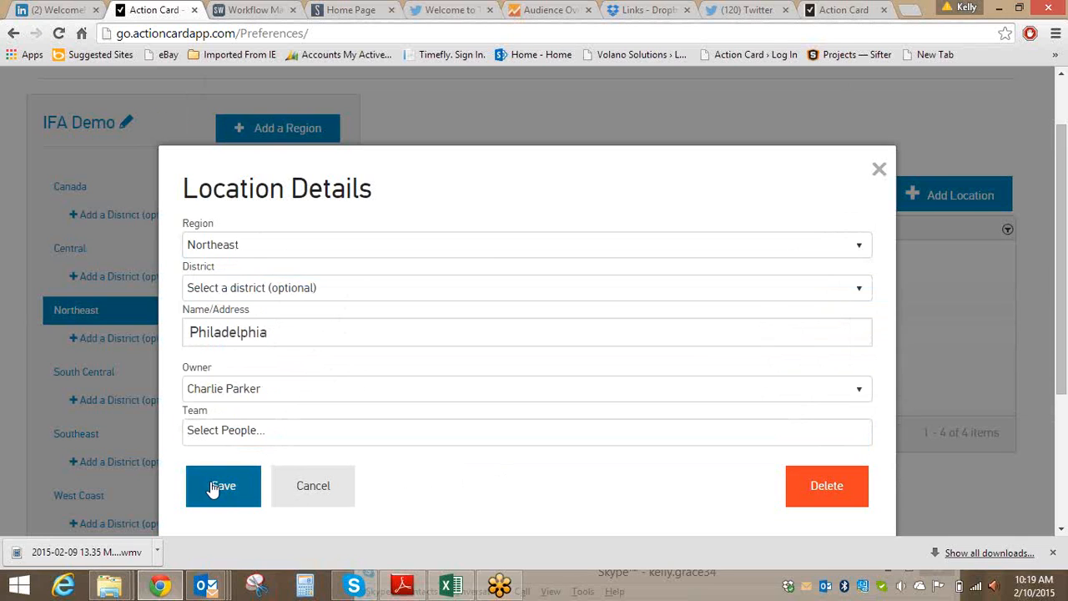
{"action": "left_click", "coordinate": [881, 171]}
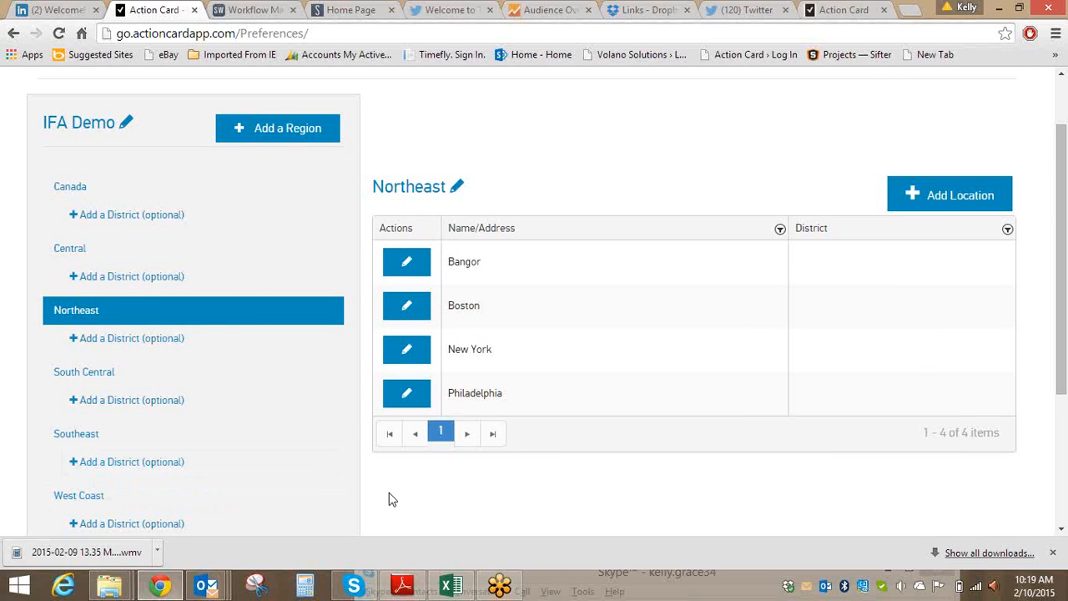
{"action": "scroll", "coordinate": [389, 499], "scroll_direction": "up", "scroll_amount": 1}
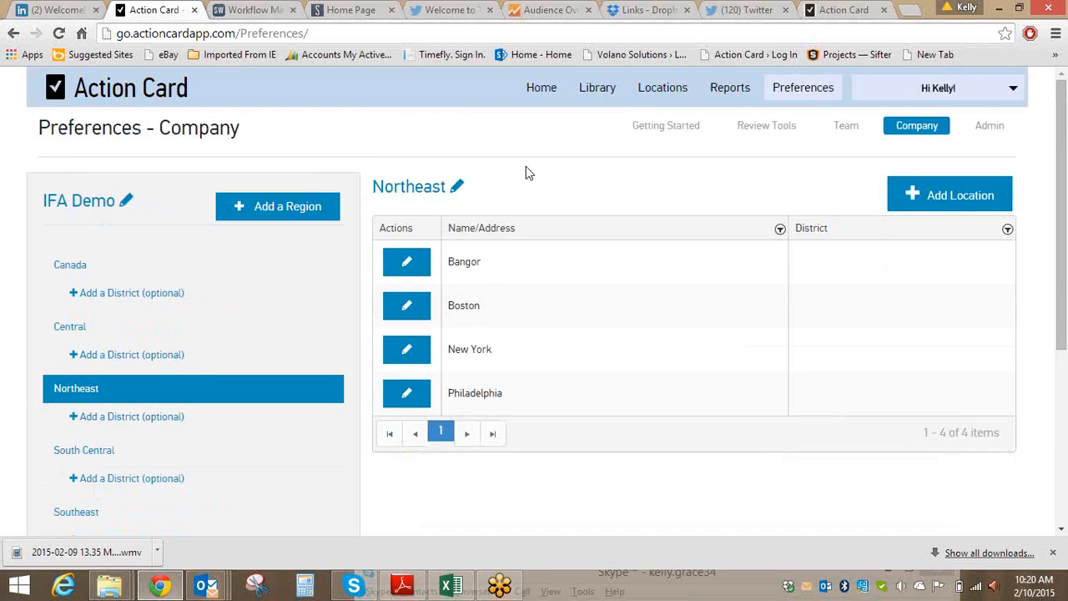